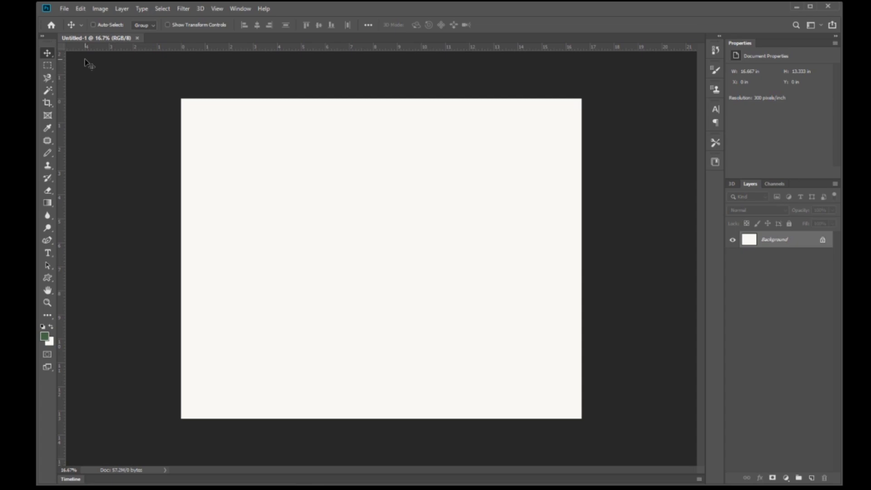
Load the seven whistling_sand_llyn_peninsula_March 01, 2020 JPGs numbered 11 to 17 from Camera Roll into Photomerge.
click(65, 9)
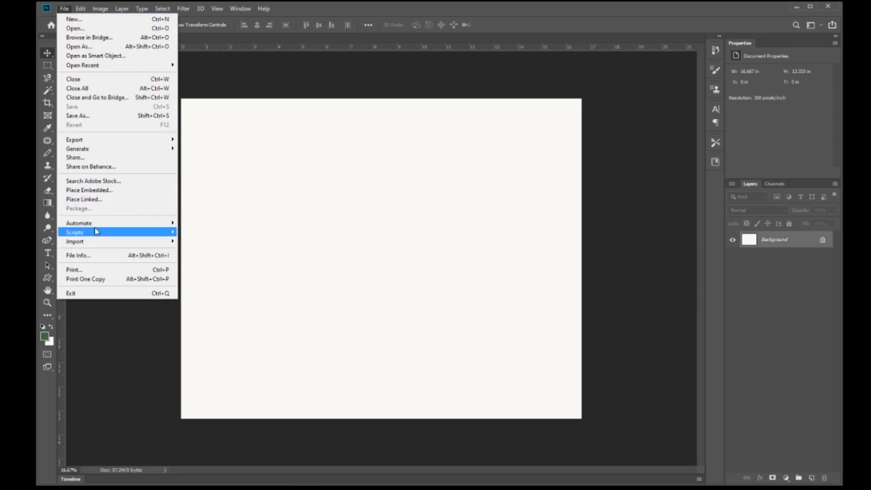
mouse_move(117, 227)
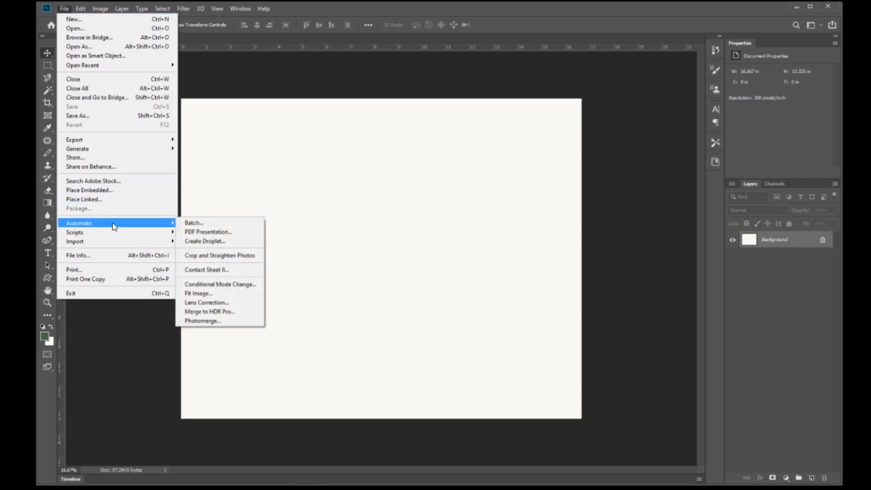
click(227, 322)
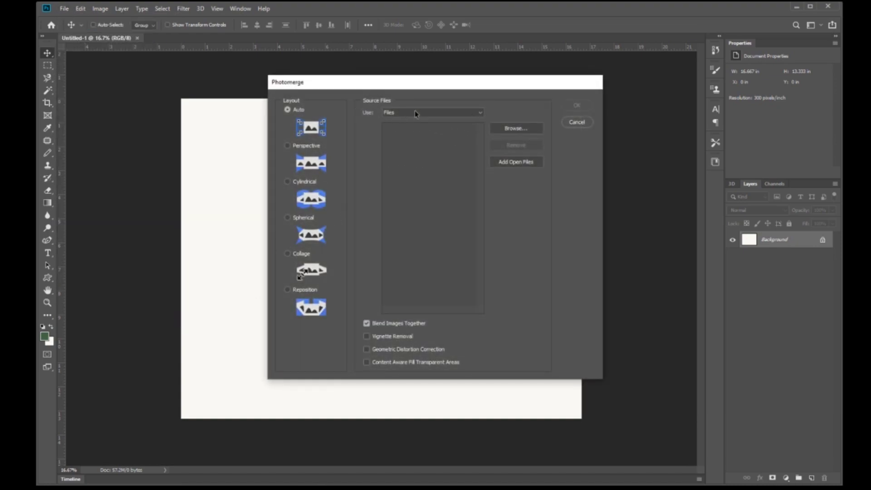
click(506, 127)
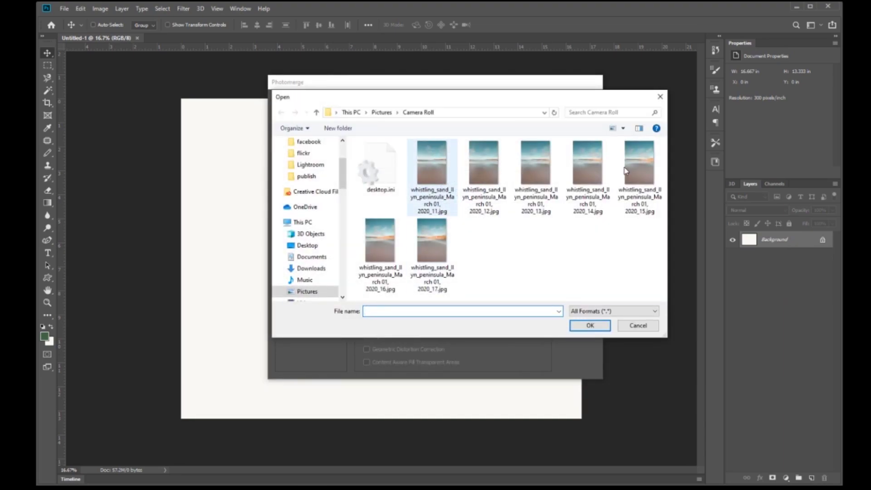
click(434, 165)
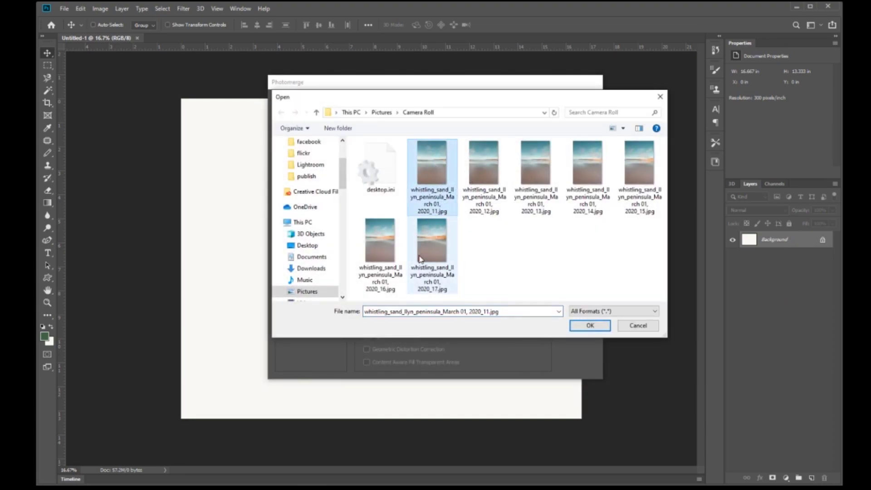
shift+click(431, 245)
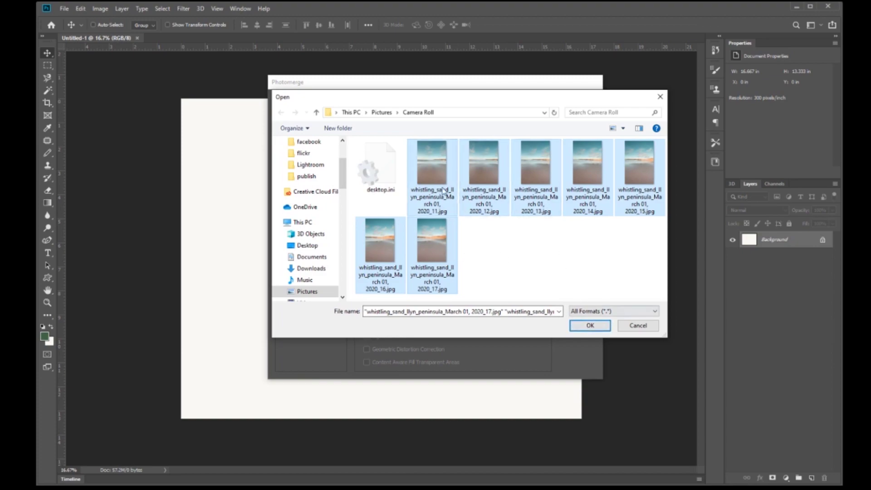
click(590, 326)
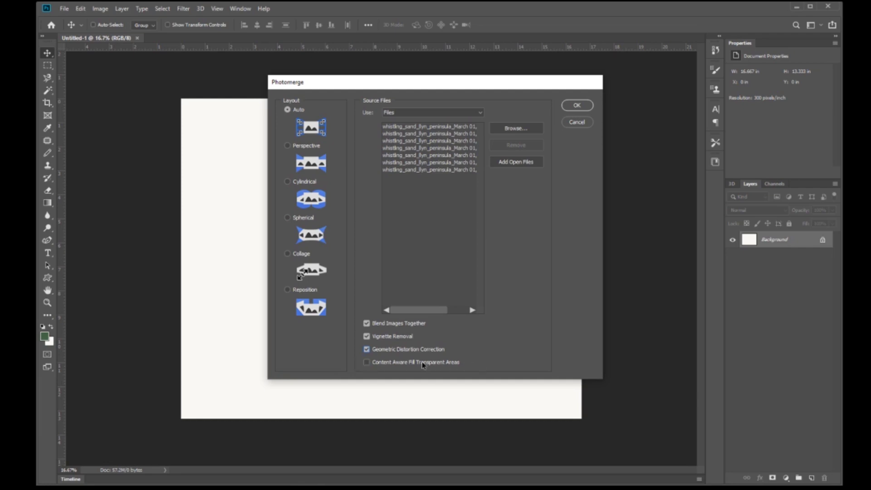
Enable Content Aware Fill Transparent Areas and run the photo merge with the Auto layout.
click(368, 362)
click(577, 106)
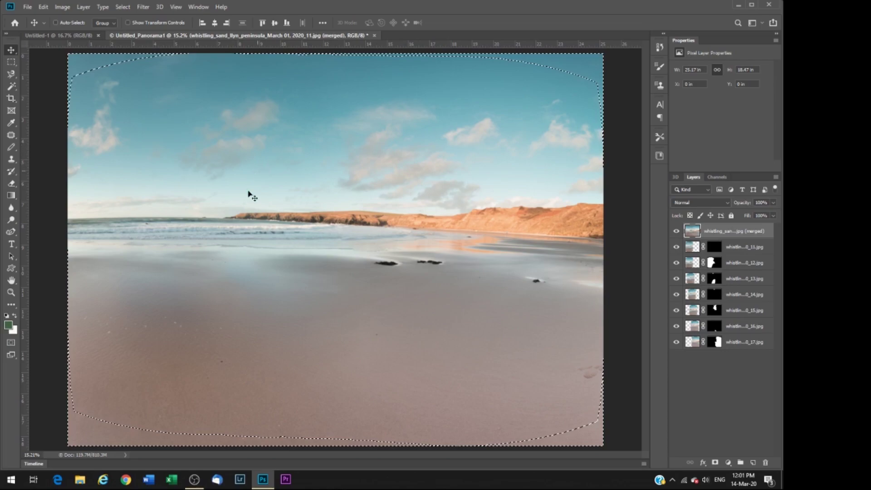
Select the merged layer and all seven source layers, and convert them into a single Smart Object.
shift+click(738, 346)
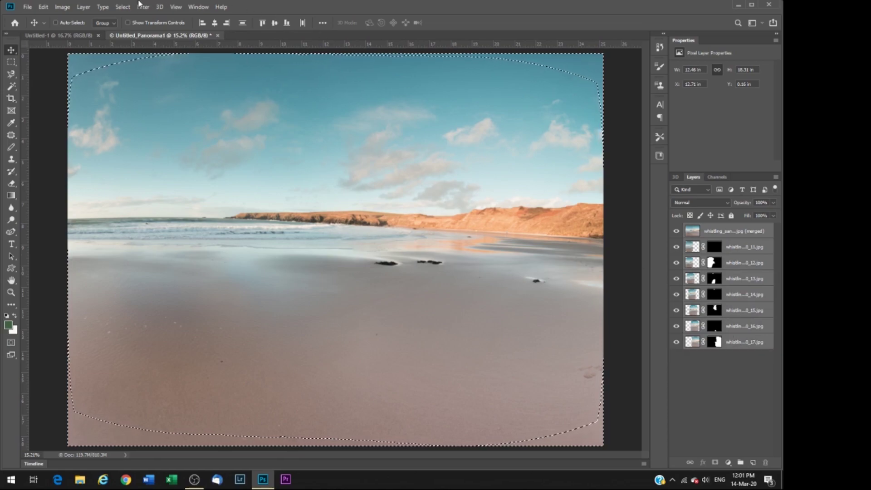
click(83, 7)
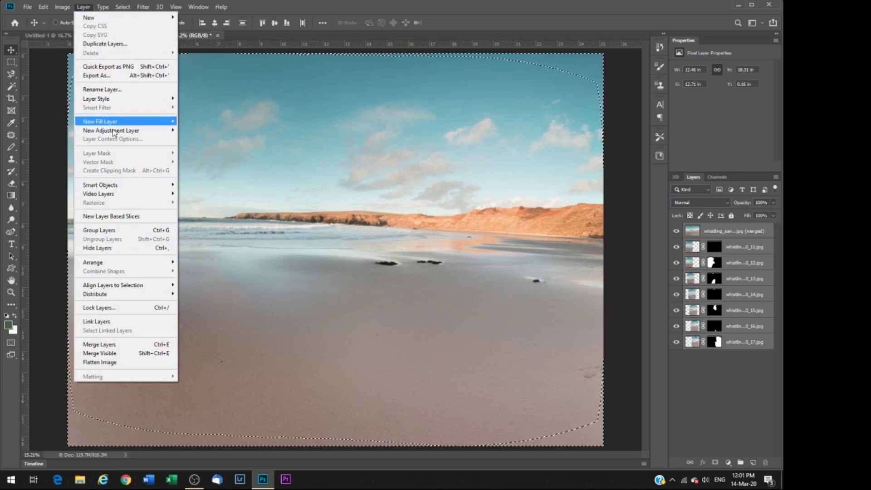
mouse_move(124, 188)
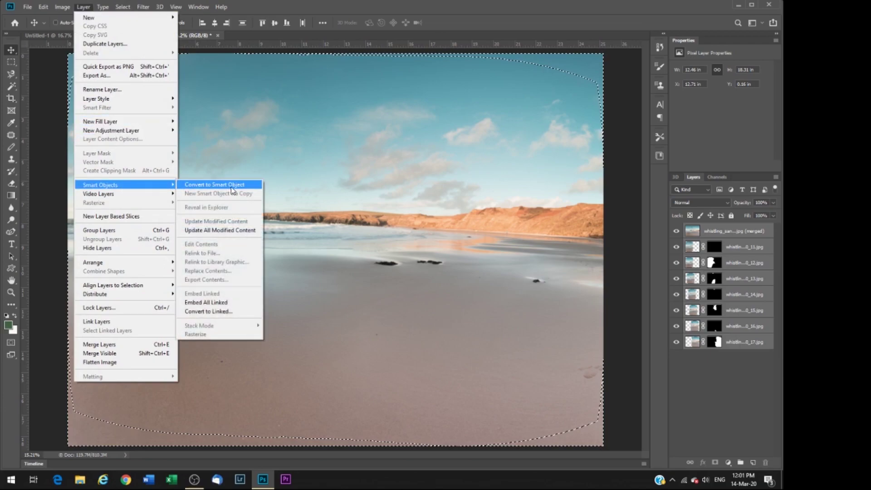
click(241, 185)
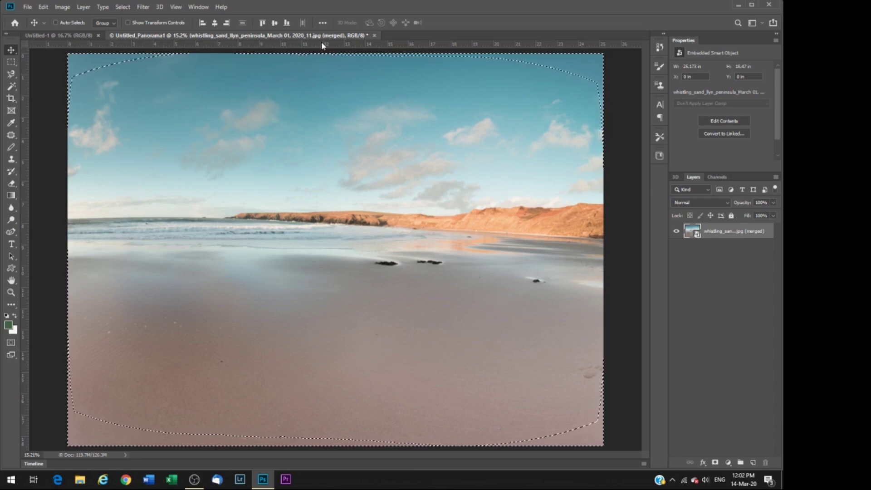
Check how level the horizon is against a temporary horizontal guide, and remove the guide.
drag(324, 46, 343, 221)
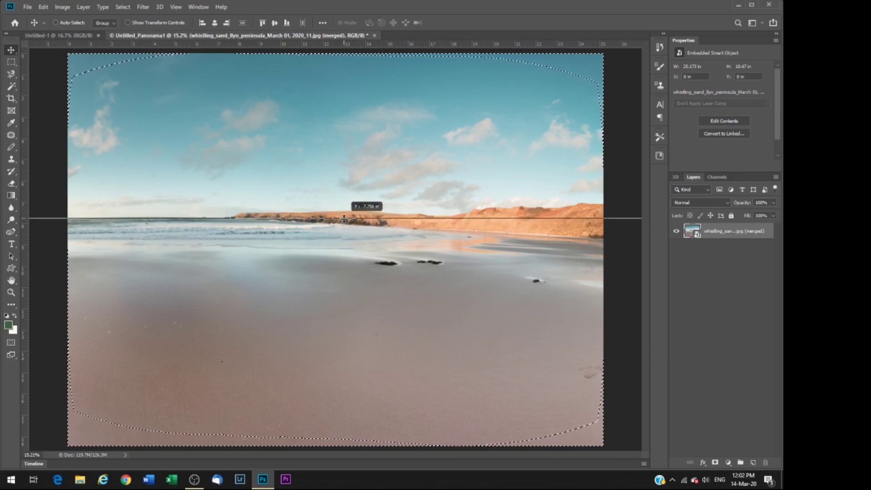
drag(417, 231, 417, 231)
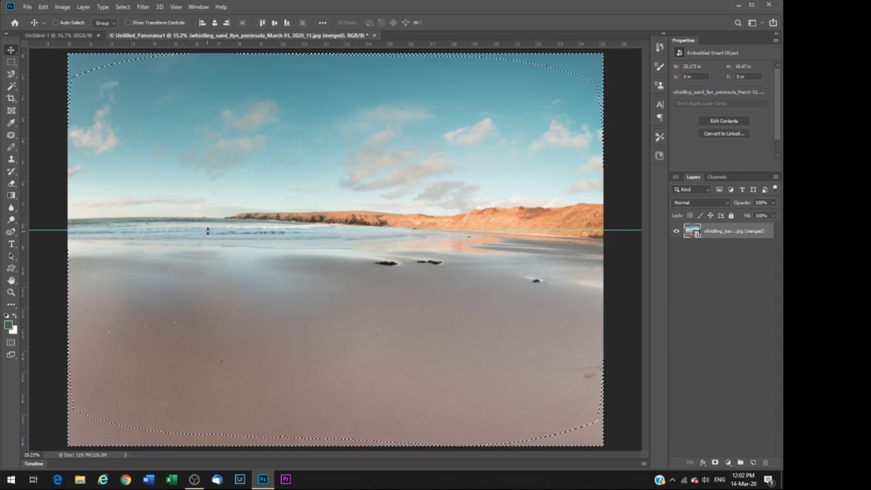
drag(210, 230, 229, 44)
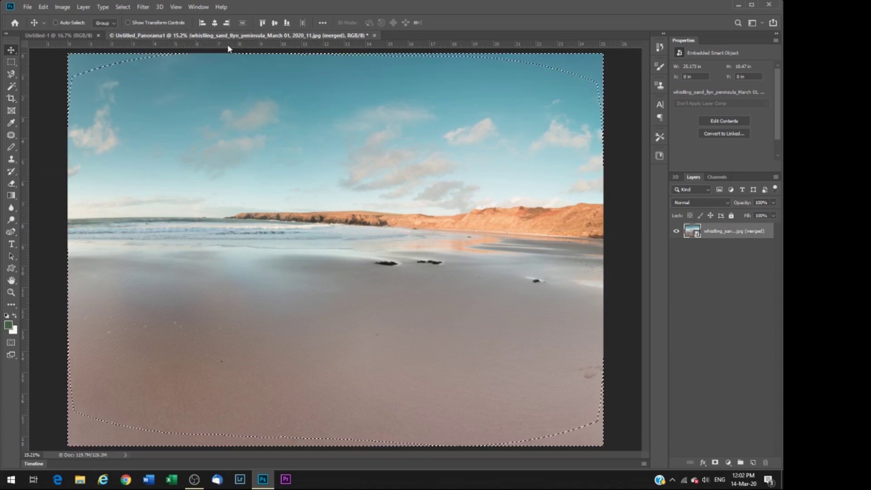
Crop the panorama to a 3:1 ratio at full width, shifting the image slightly down to keep more sky.
click(11, 99)
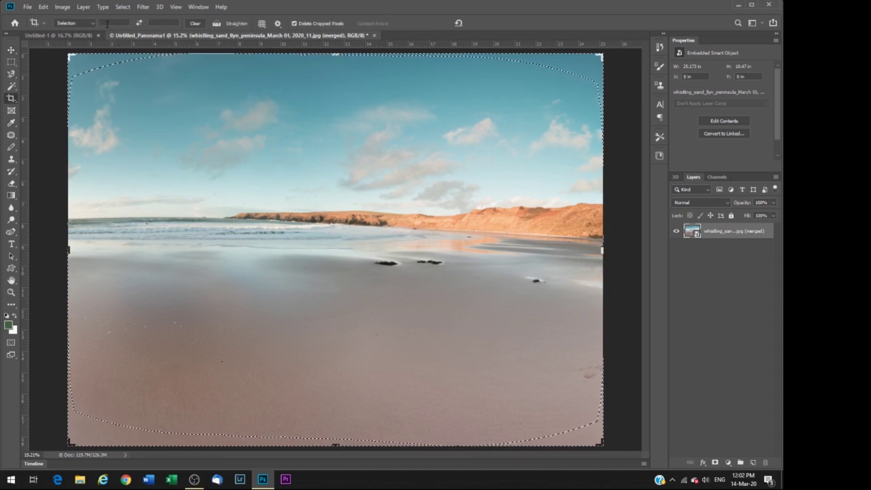
click(107, 22)
text(3)
key(Tab)
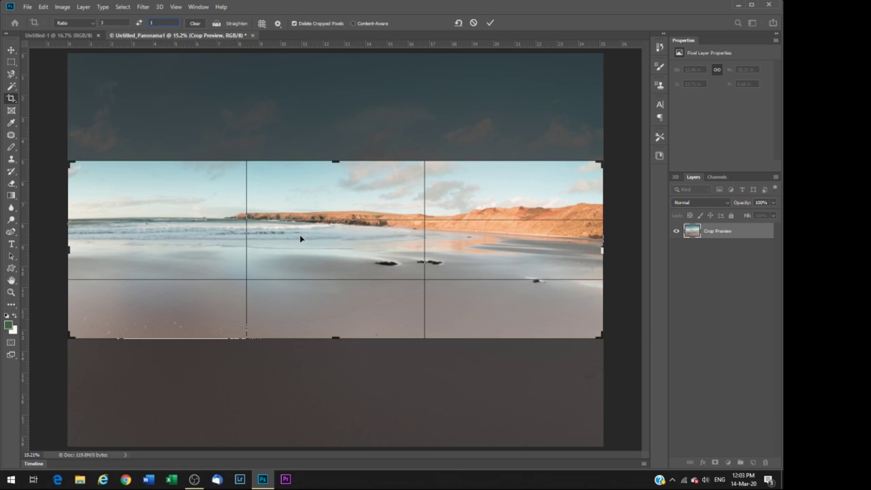
drag(317, 247, 316, 264)
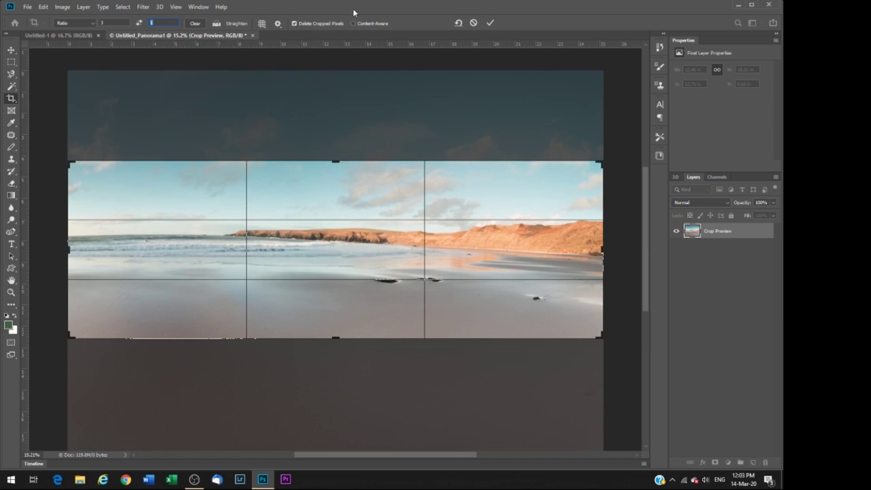
click(491, 23)
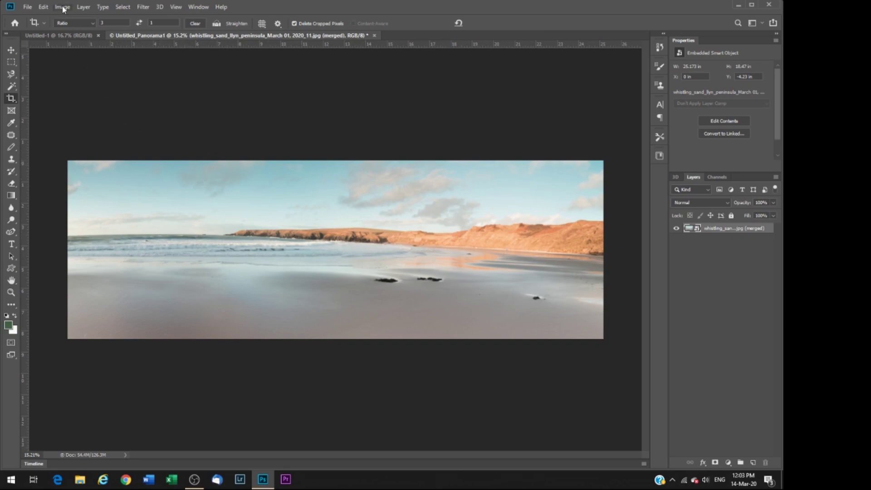
Warp the panorama's left side down and right side up to straighten the horizon, using a new horizontal guide along it as reference.
click(43, 7)
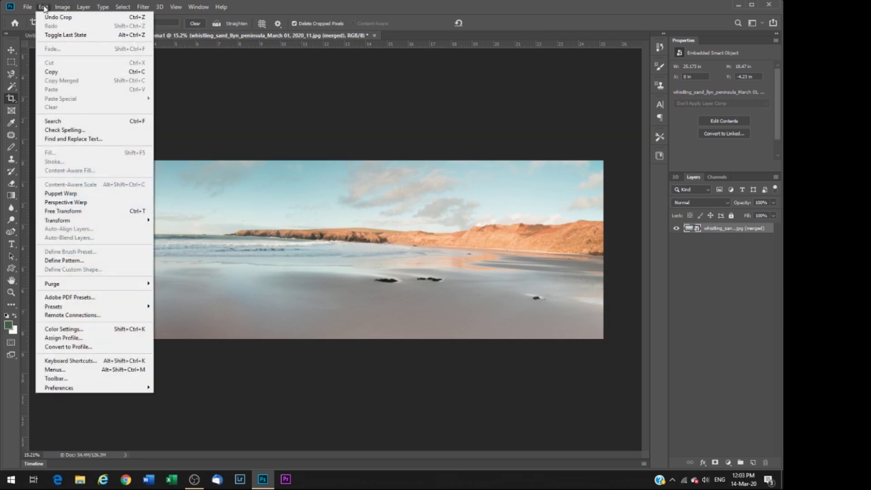
mouse_move(94, 225)
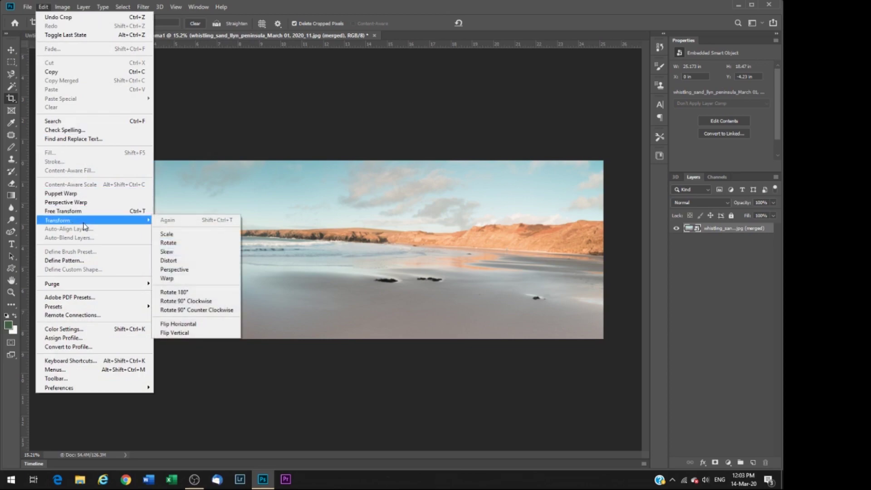
click(183, 280)
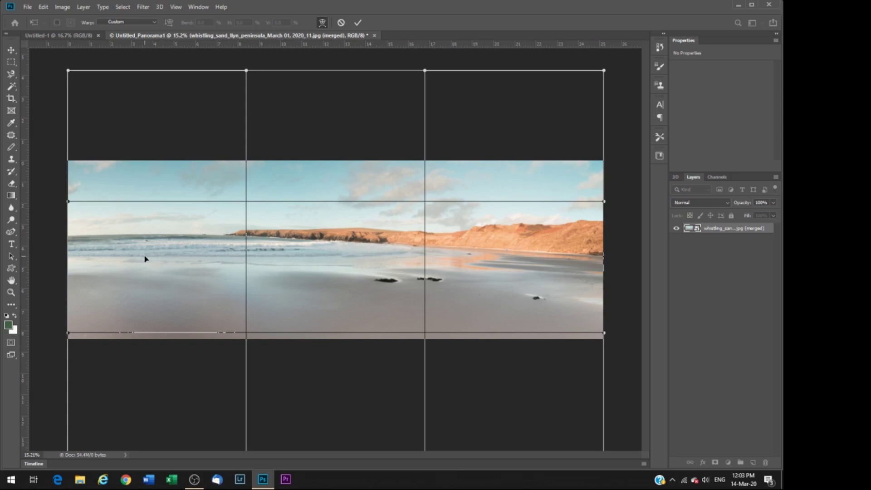
drag(145, 259, 146, 265)
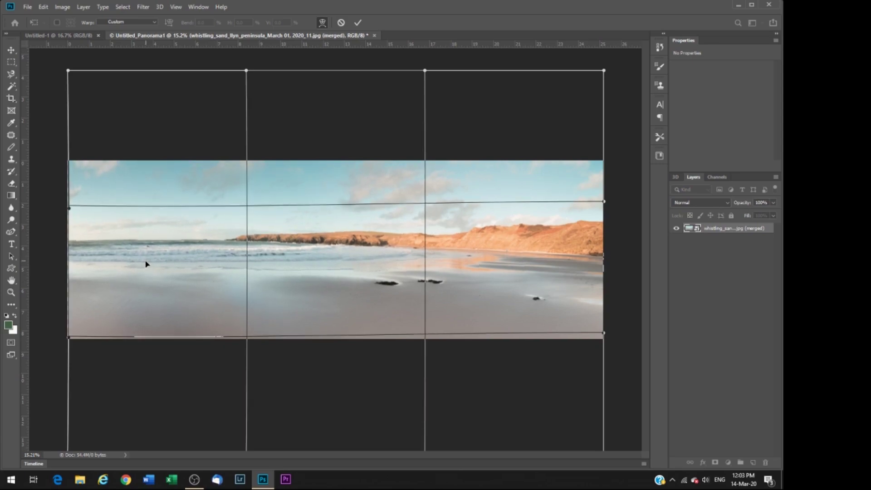
drag(284, 44, 263, 243)
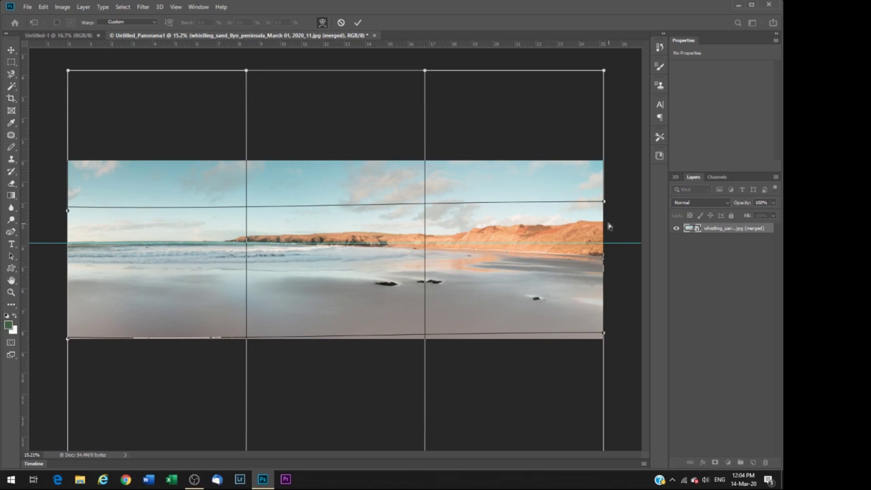
mouse_move(598, 232)
mouse_down()
mouse_move(544, 236)
mouse_move(590, 230)
mouse_move(520, 223)
mouse_move(599, 223)
mouse_up()
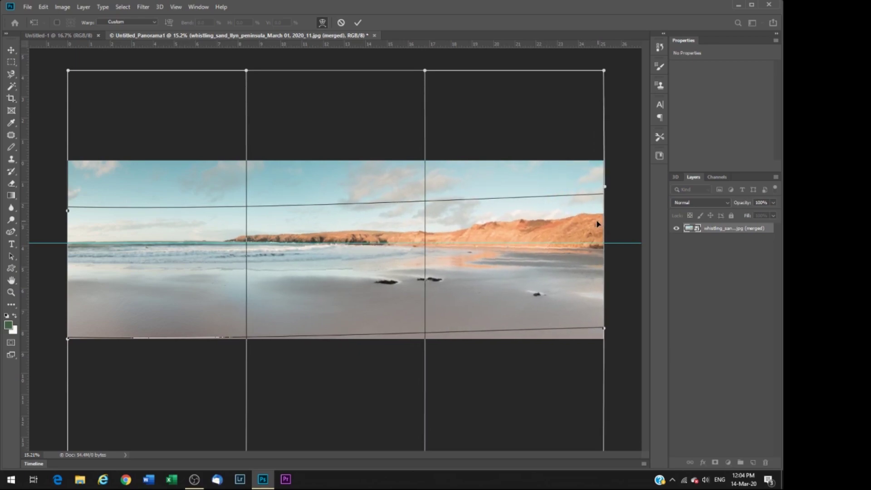
click(361, 24)
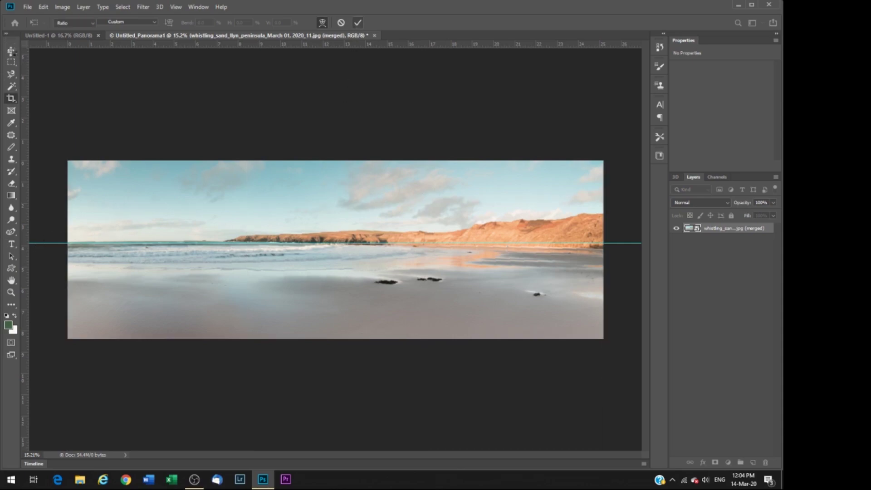
Switch to the Move tool and undo the last change.
click(11, 51)
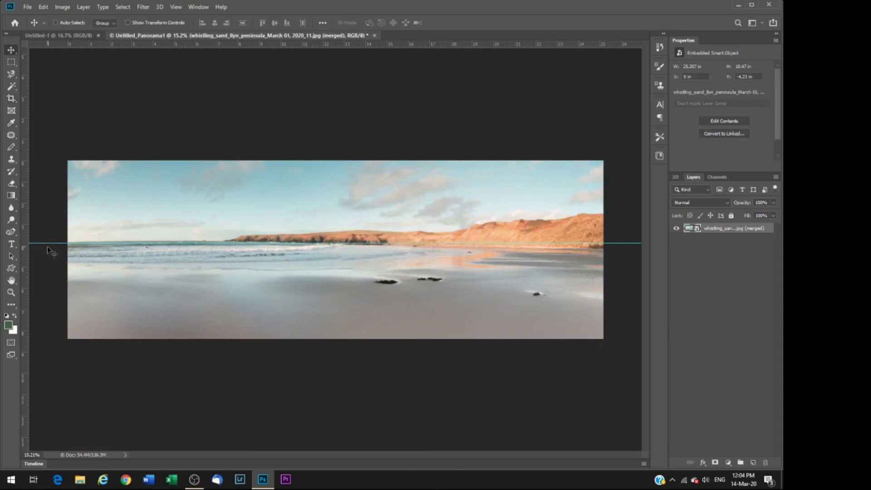
key(ctrl+z)
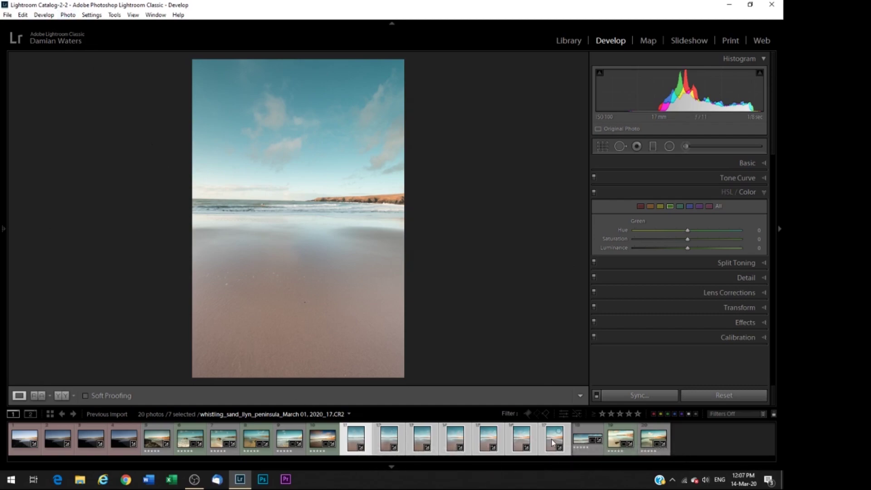
Start a Panorama photo merge of the seven selected portrait beach photos.
click(68, 15)
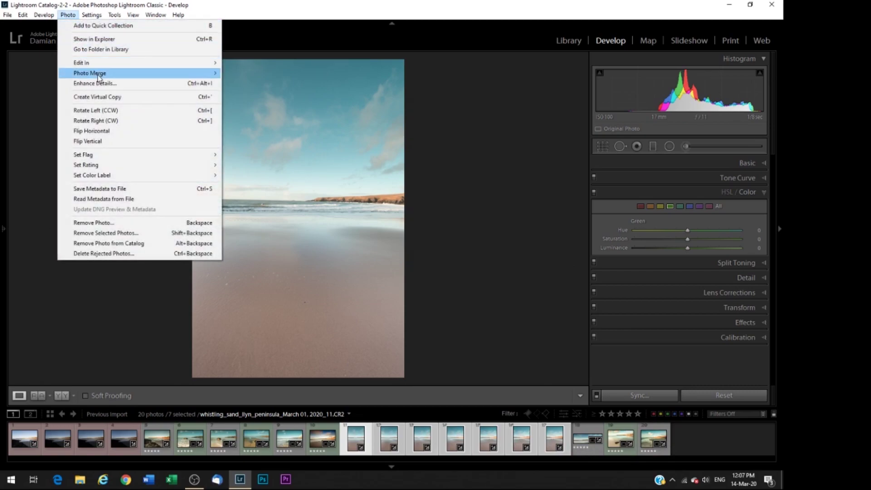
mouse_move(97, 76)
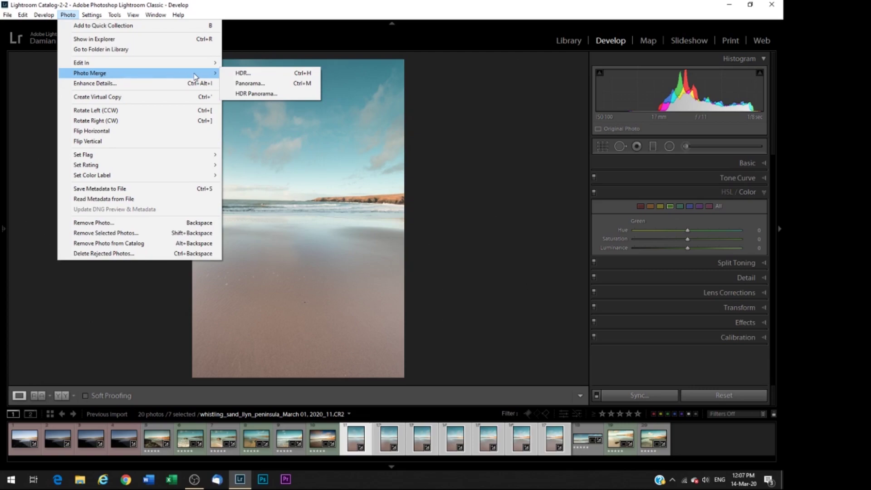
click(274, 84)
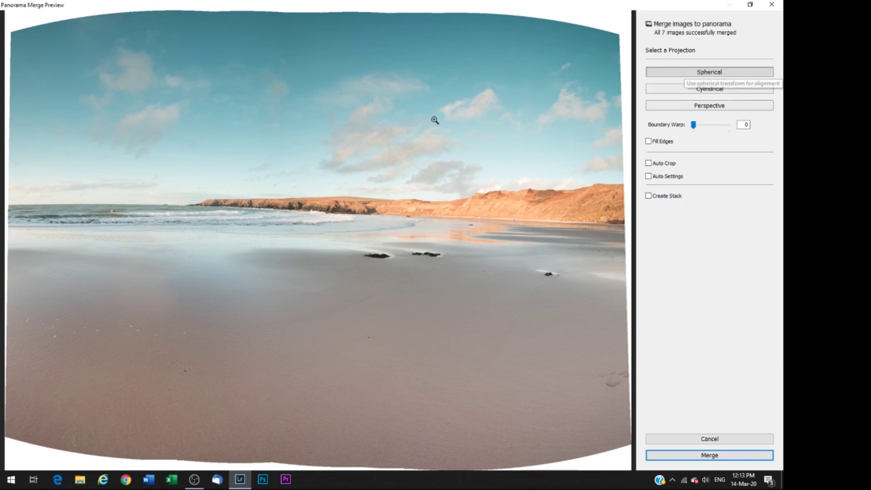
Preview the panorama with the Cylindrical and Perspective projections.
click(713, 91)
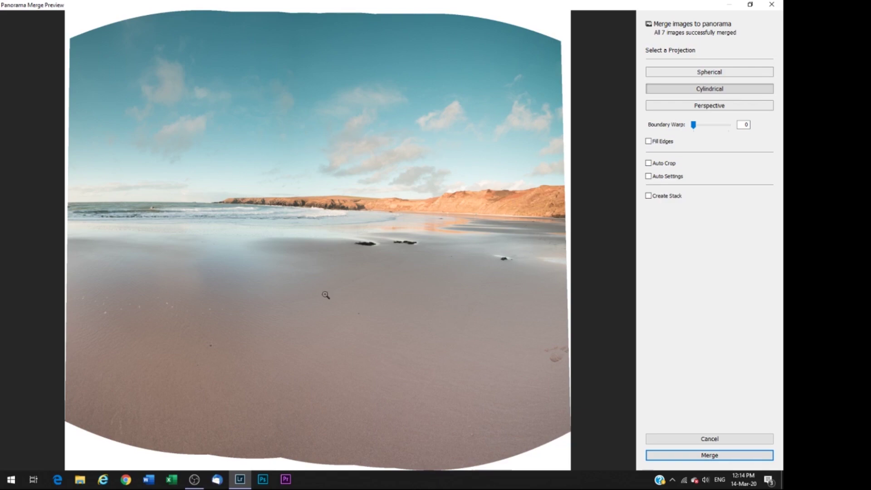
click(713, 107)
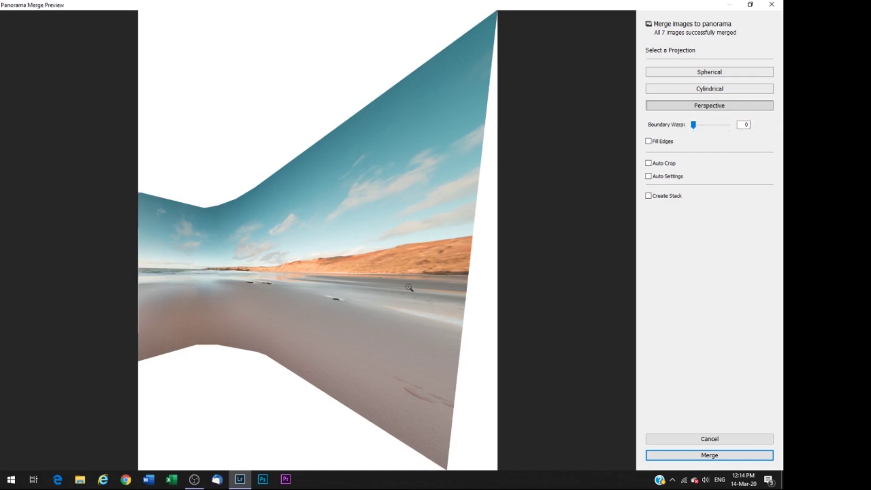
Choose the Spherical projection and set Boundary Warp to 100 to fill the panorama's frame.
click(711, 71)
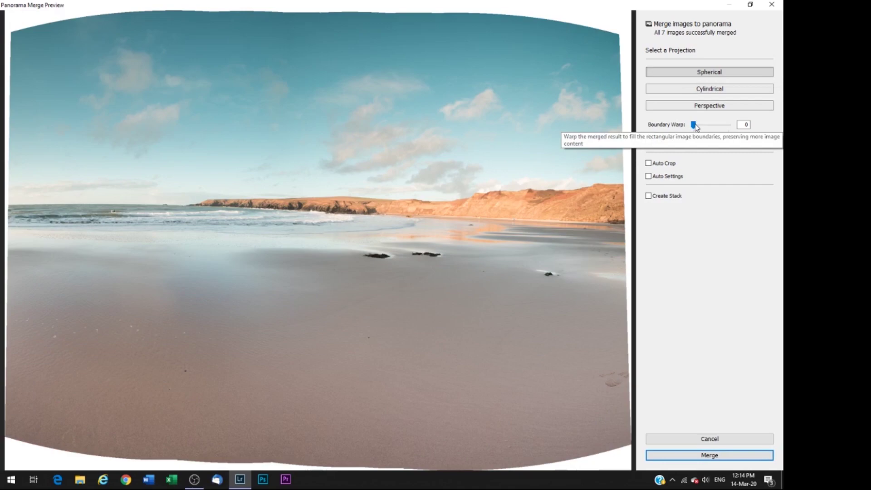
drag(694, 126, 723, 125)
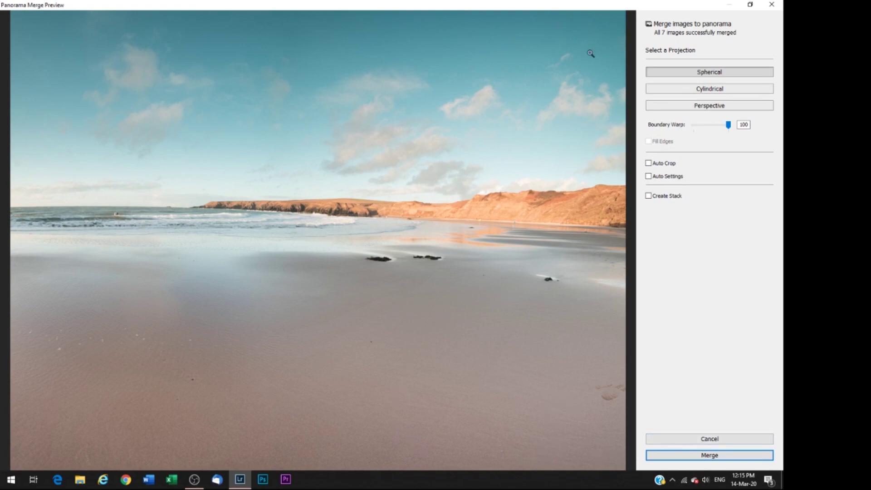
Set Boundary Warp to 0 and preview the panorama with Fill Edges on, leaving that option turned off.
drag(729, 125, 689, 126)
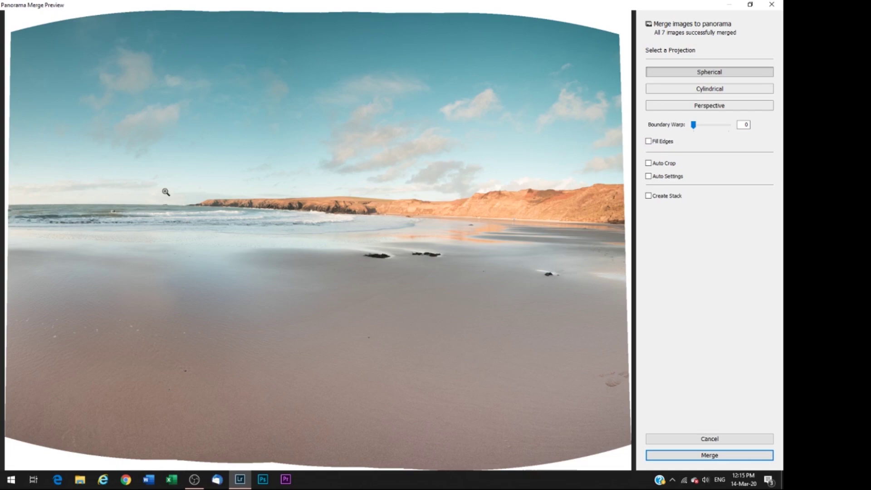
click(649, 142)
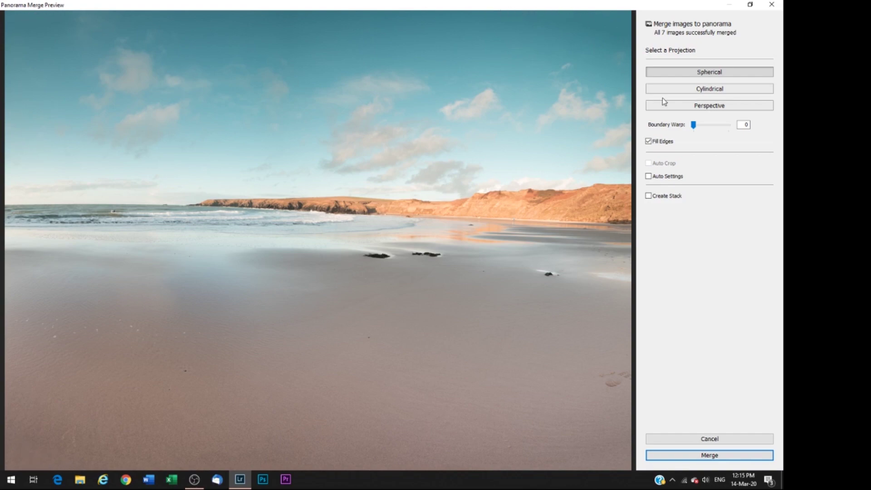
click(650, 142)
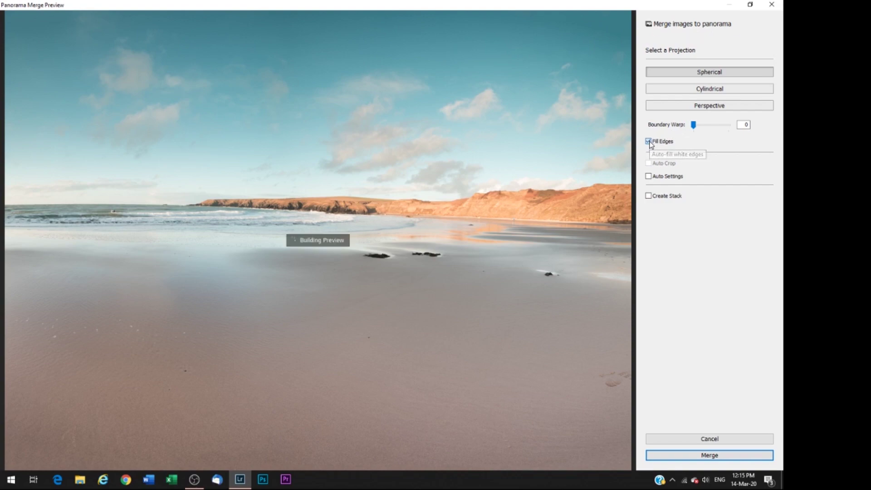
click(648, 142)
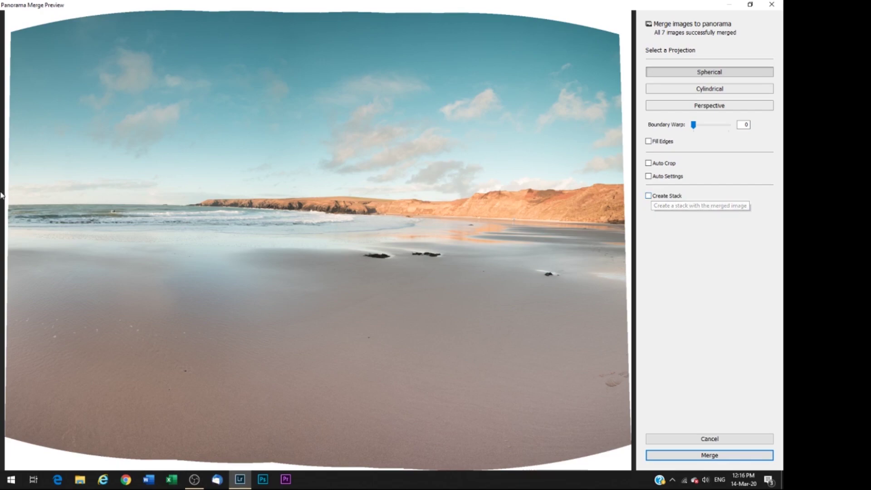
Merge the seven photos with the current Spherical settings and open the resulting Pano.dng file from the filmstrip.
click(710, 456)
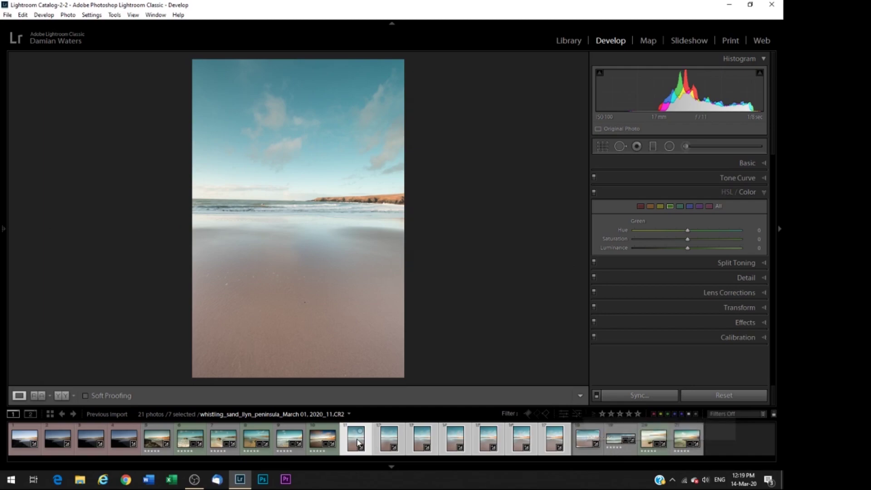
click(586, 445)
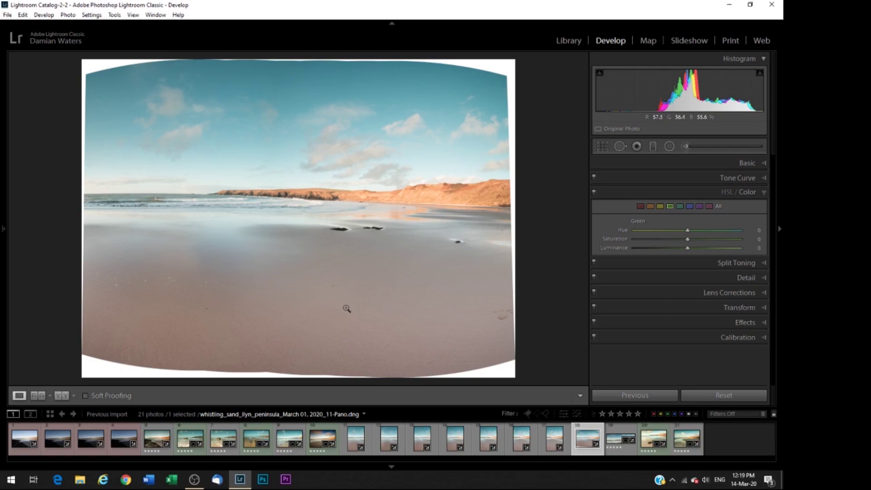
Open the finished, cropped TIF panorama, view it with the lights fully out, and switch the screen mode.
click(618, 440)
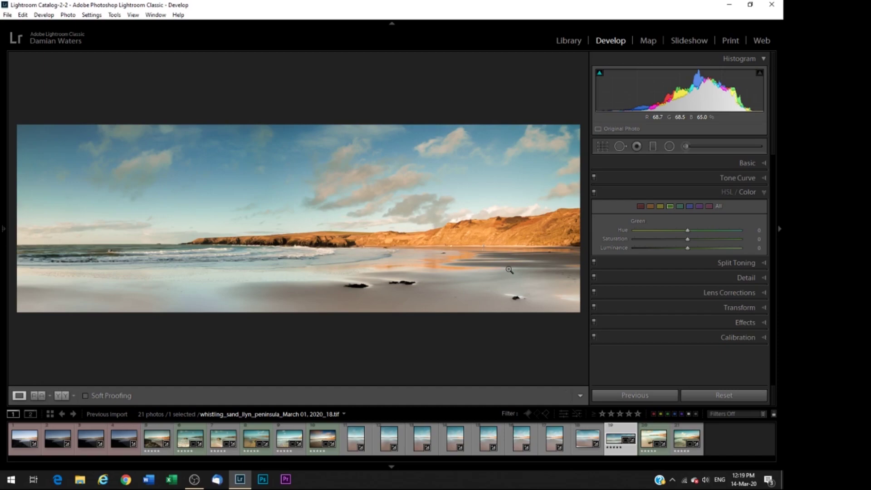
key(l)
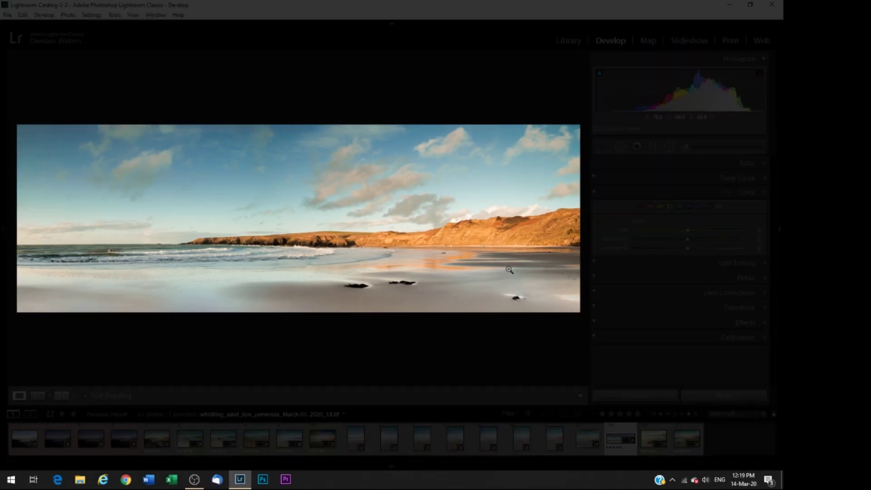
key(l)
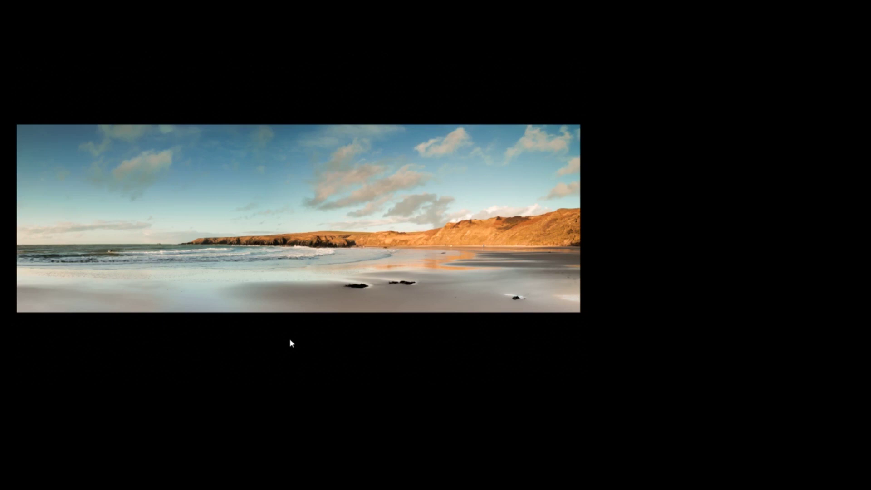
key(shift+f)
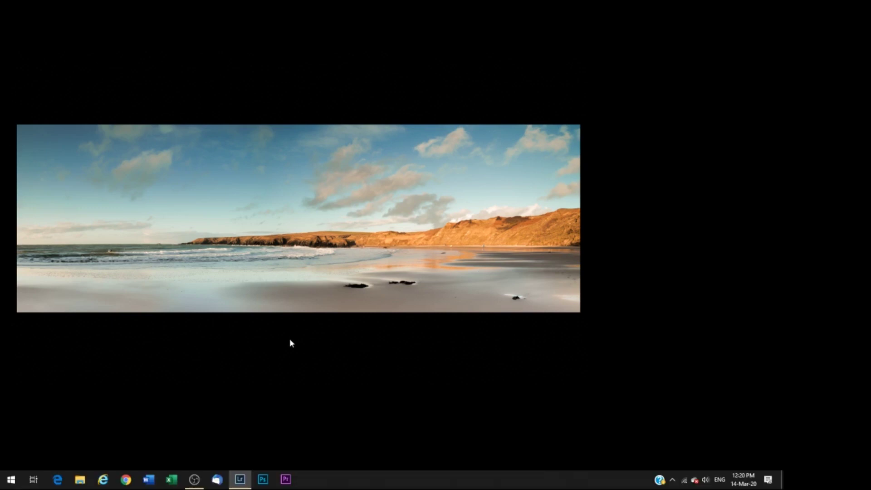